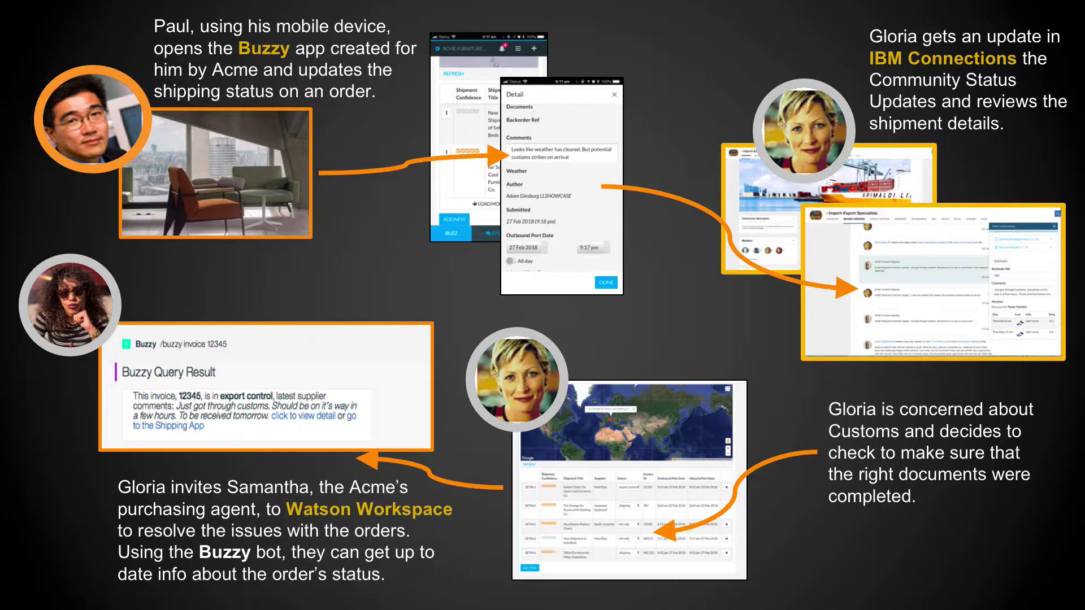
# - Switch to Chrome, glance at the Buzzy shipments, then open the Import-Export Specialists community overview
pyautogui.press('super+Tab')
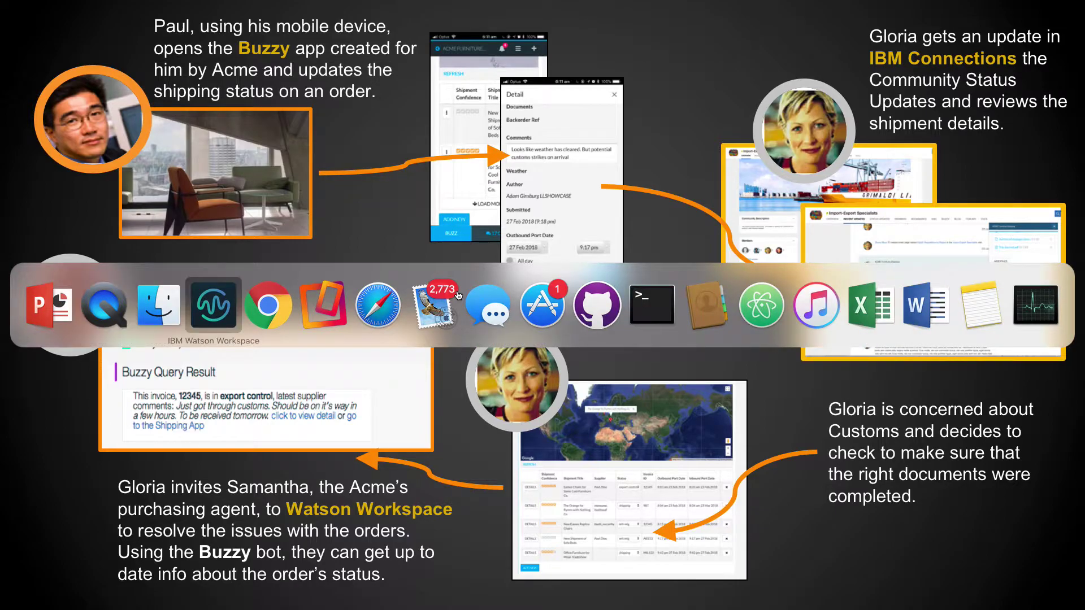
pyautogui.press('super+Tab')
pyautogui.press('super+Tab')
pyautogui.press('super+Tab')
pyautogui.press('super+Tab')
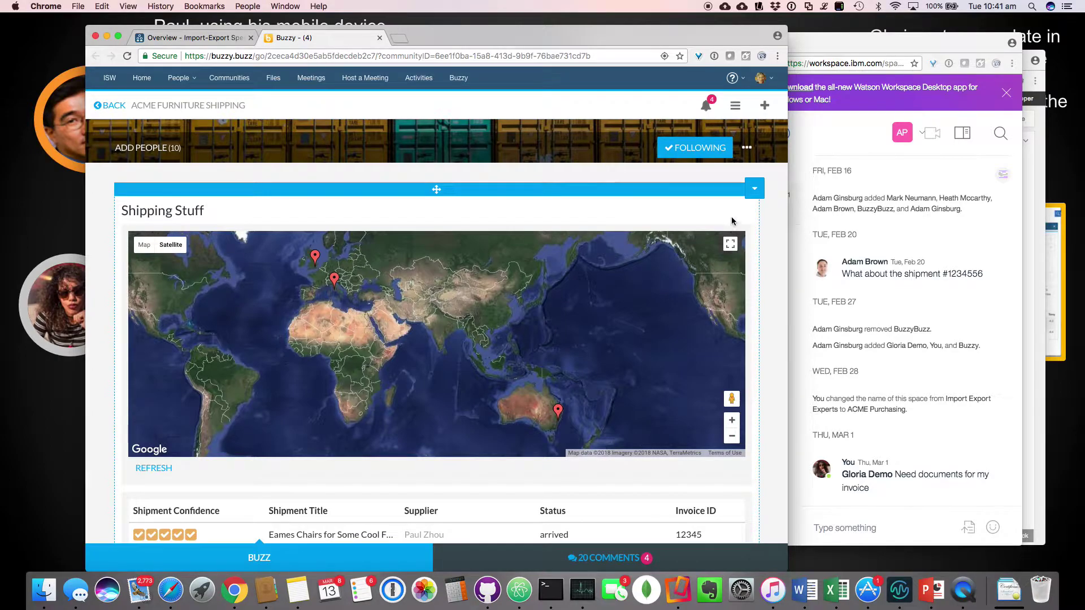
pyautogui.scroll(-3, 598, 263)
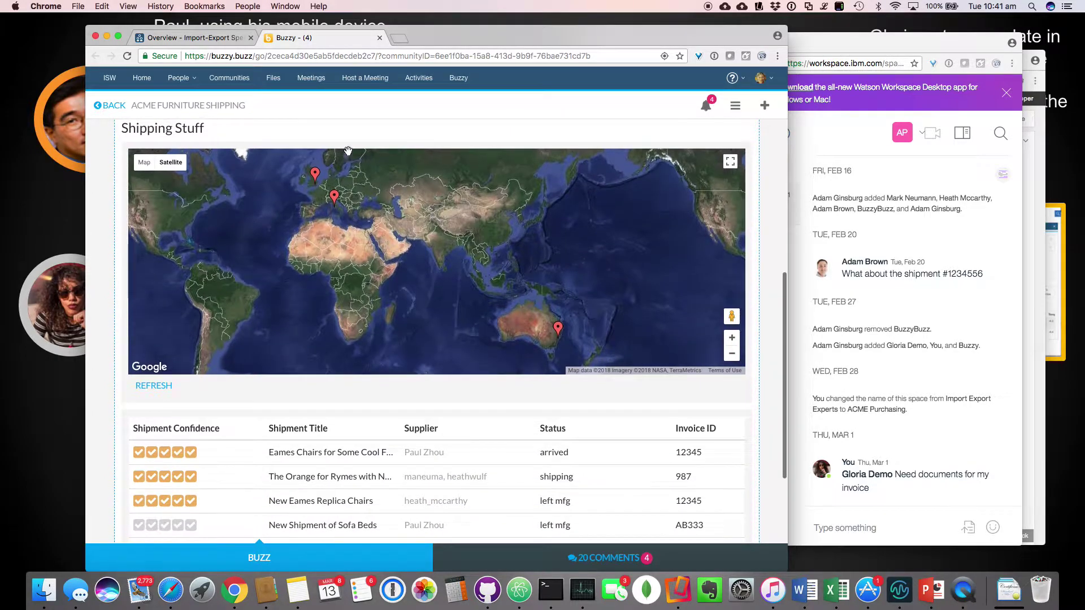
pyautogui.click(198, 37)
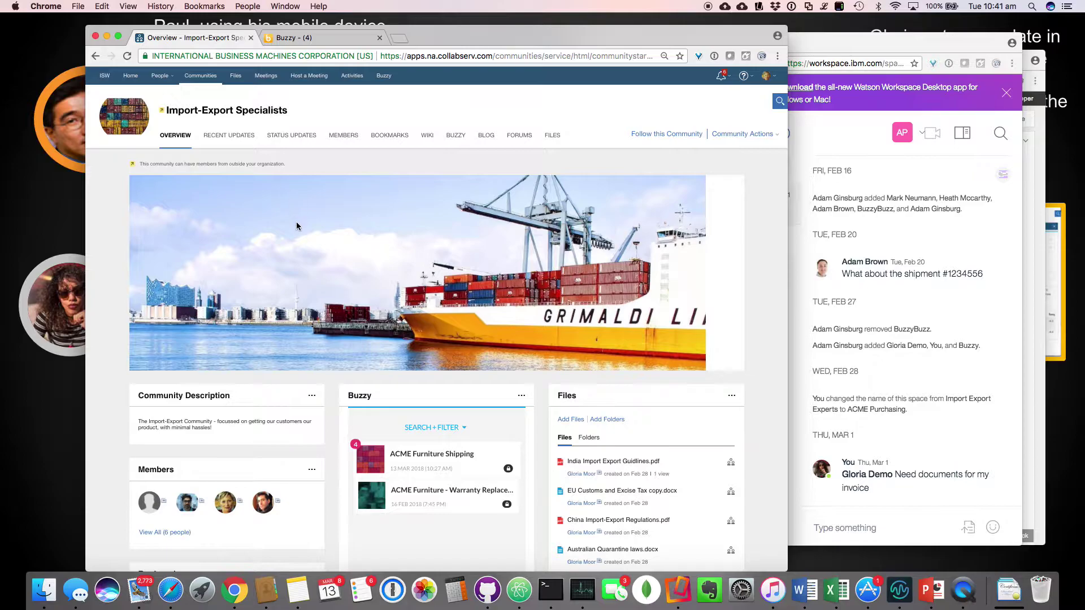
pyautogui.scroll(-2, 296, 222)
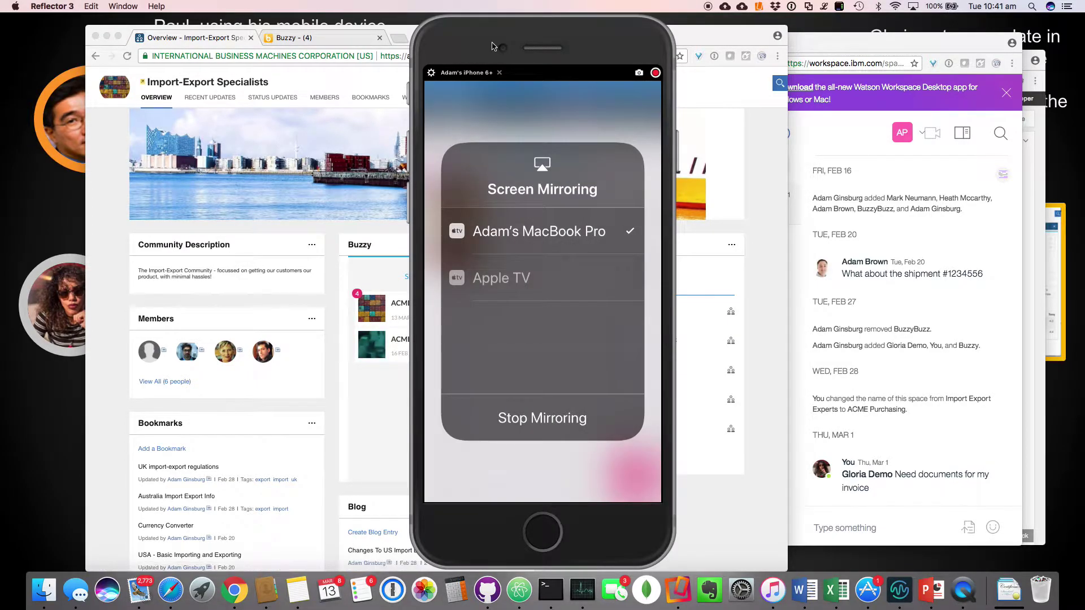
# - Move the mirrored iPhone window to the right edge of the screen
pyautogui.moveTo(492, 45); pyautogui.dragTo(869, 40)
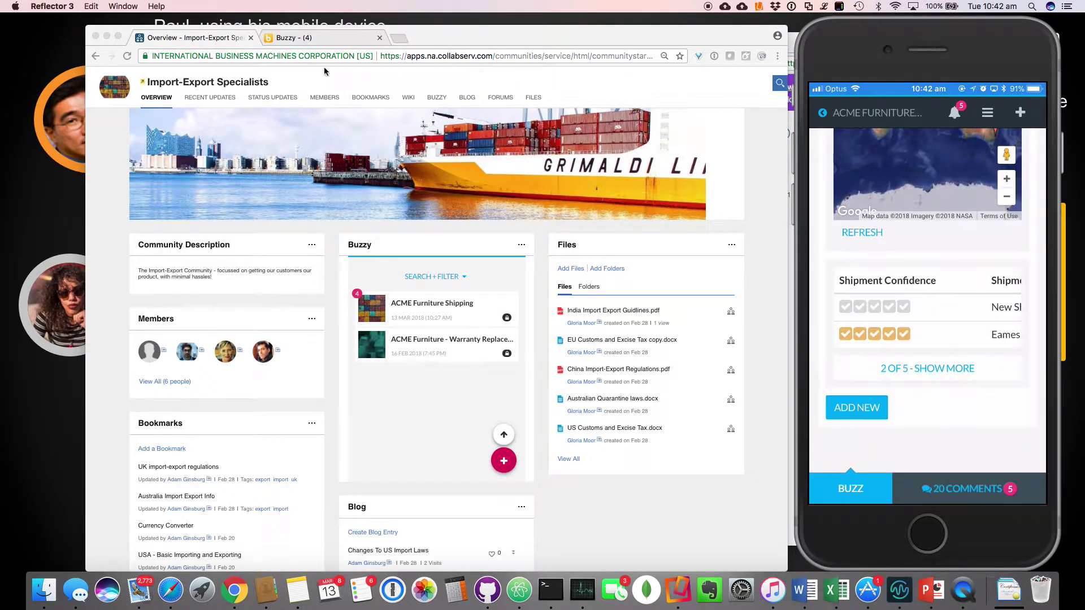
pyautogui.click(307, 38)
pyautogui.click(306, 38)
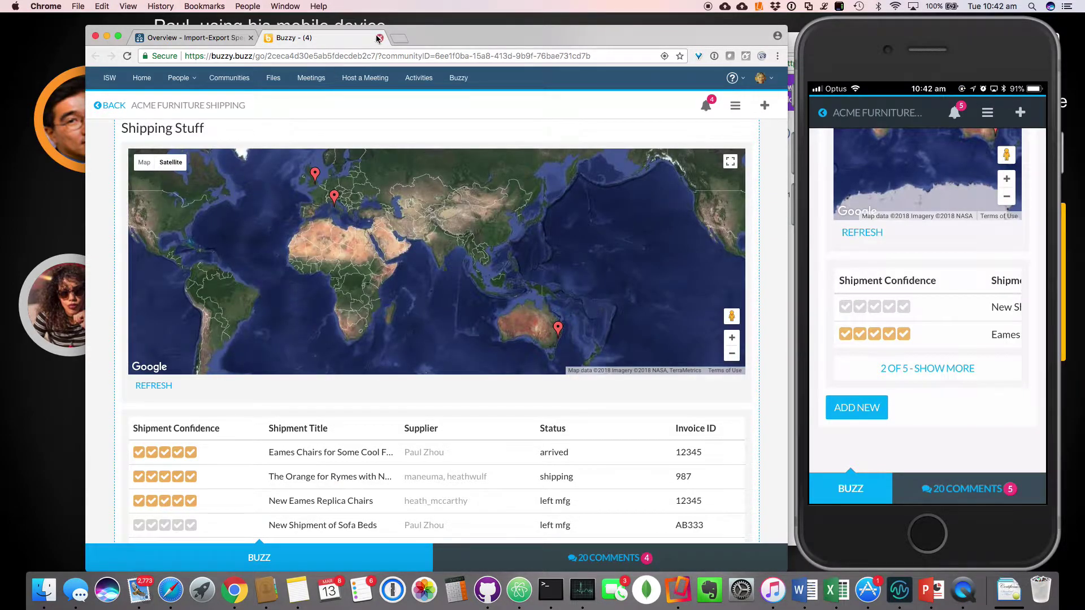
pyautogui.scroll(-3, 357, 407)
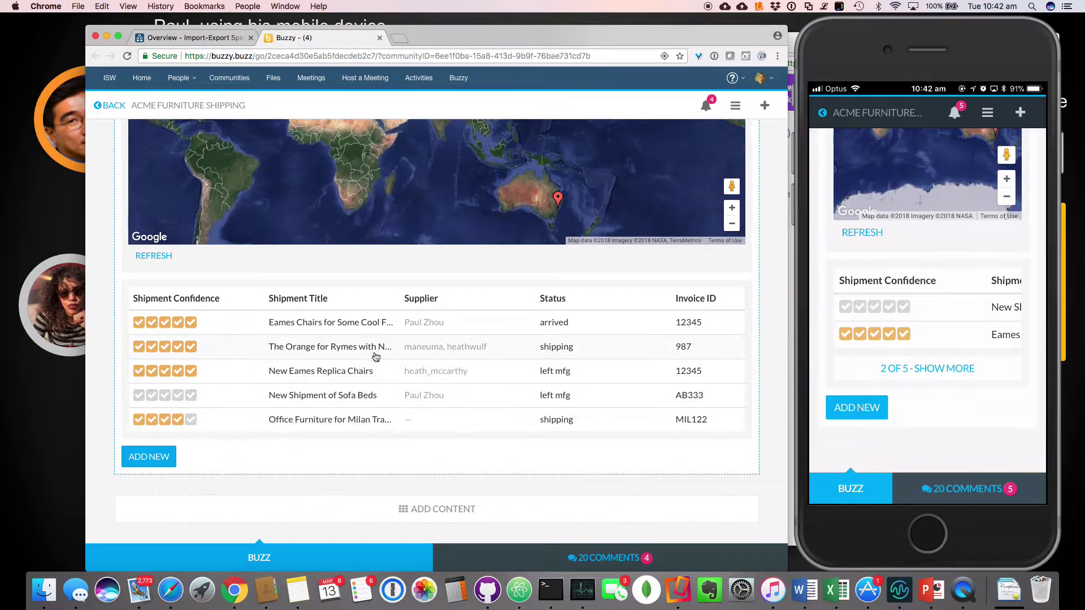
pyautogui.click(214, 37)
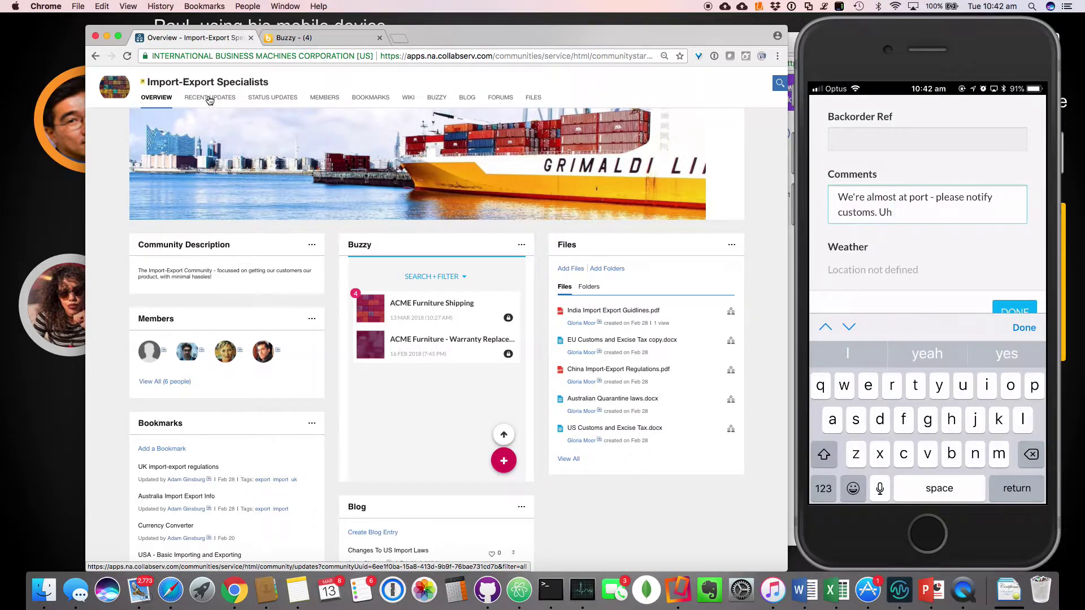
# - Append 'oh. Customs strike' to the AB333 shipment comment and finish editing it
pyautogui.write('oh')
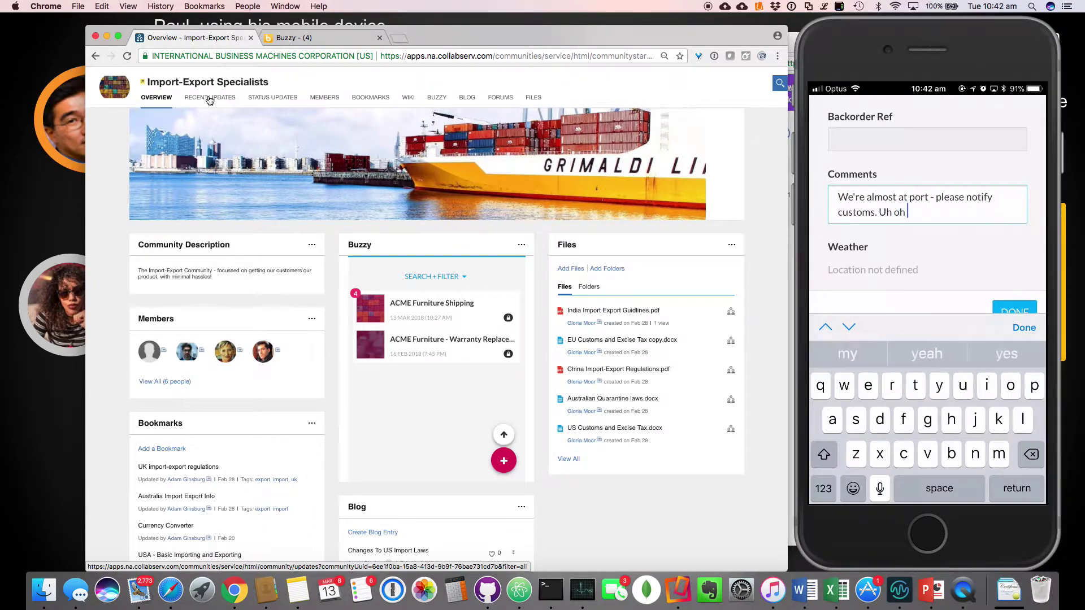
pyautogui.write('. Cus')
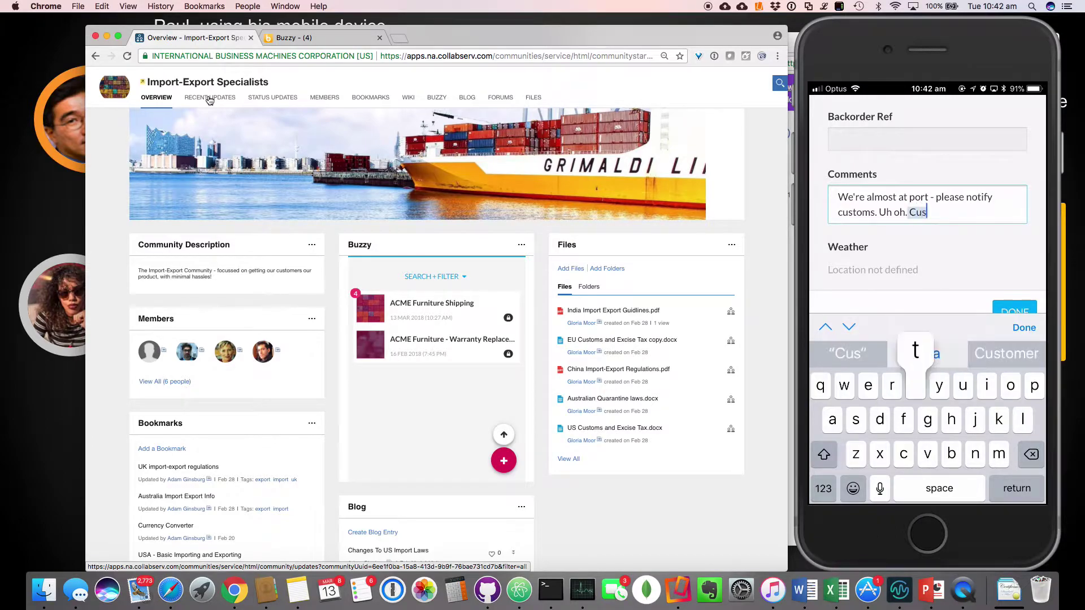
pyautogui.write('toms ')
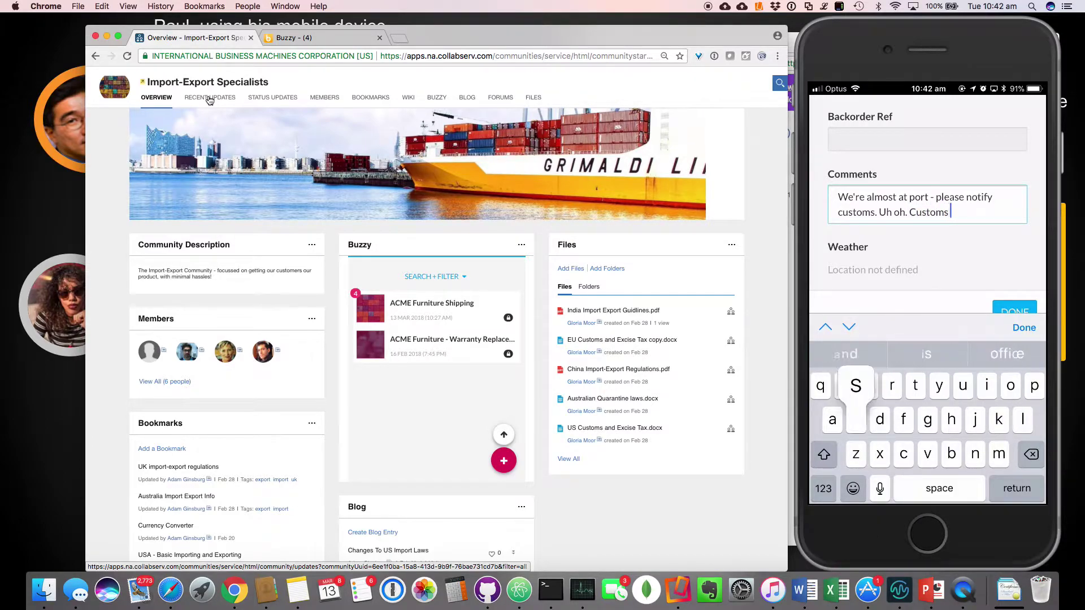
pyautogui.write('strike')
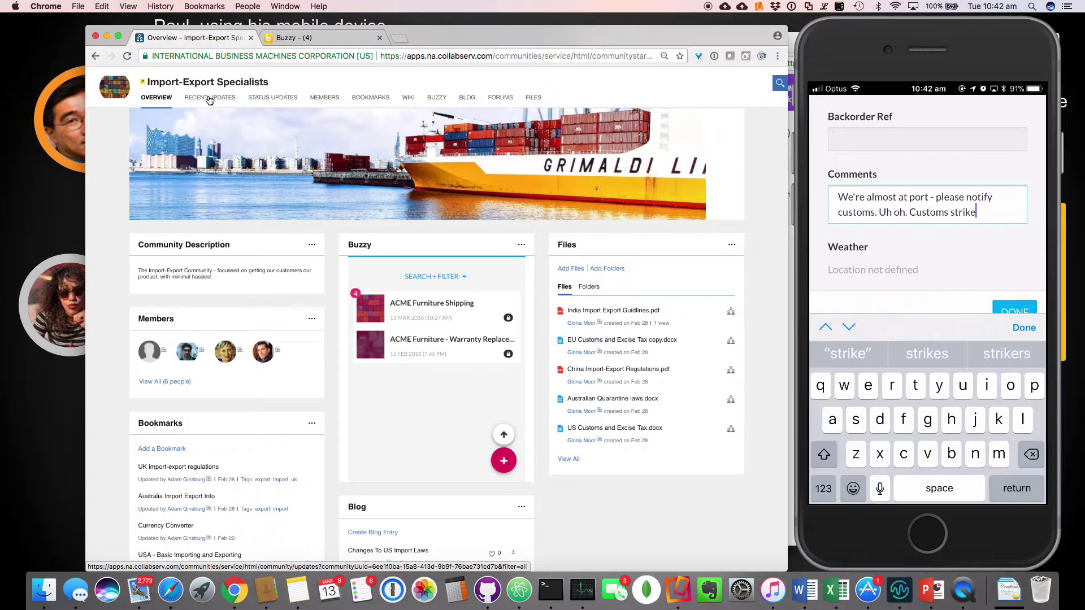
pyautogui.click(1024, 328)
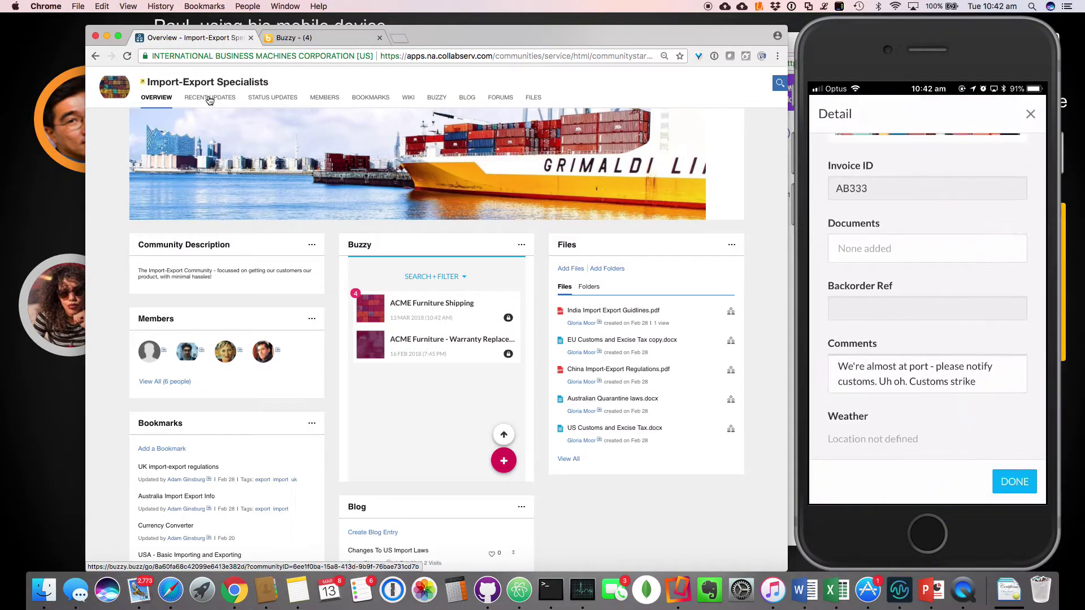
# - Show Recent Updates and expand the newest customs-strike update to see the Sofa Beds shipment details
pyautogui.click(209, 100)
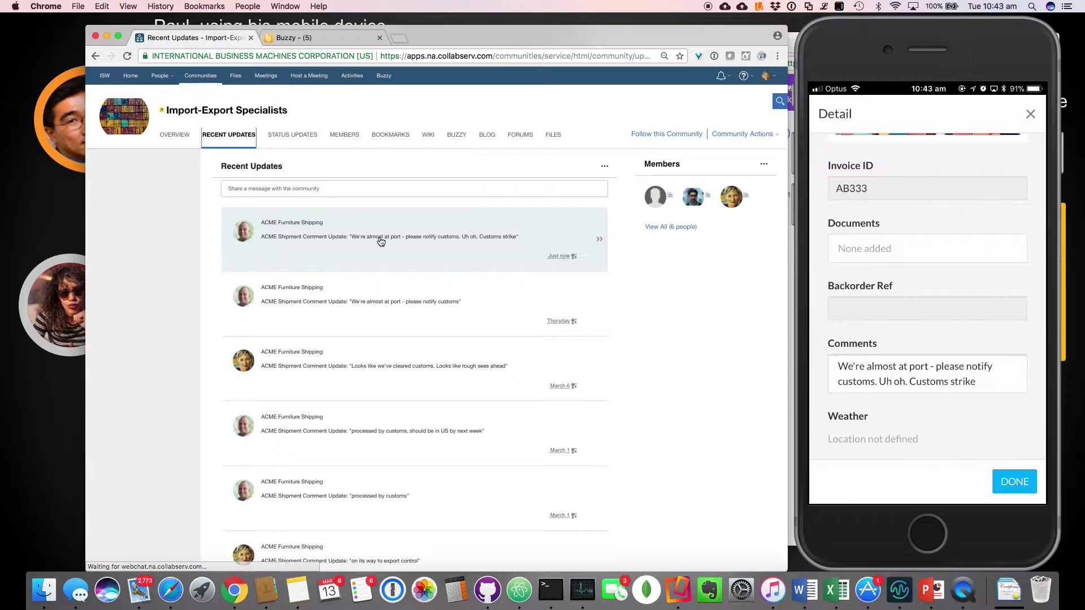
pyautogui.click(599, 240)
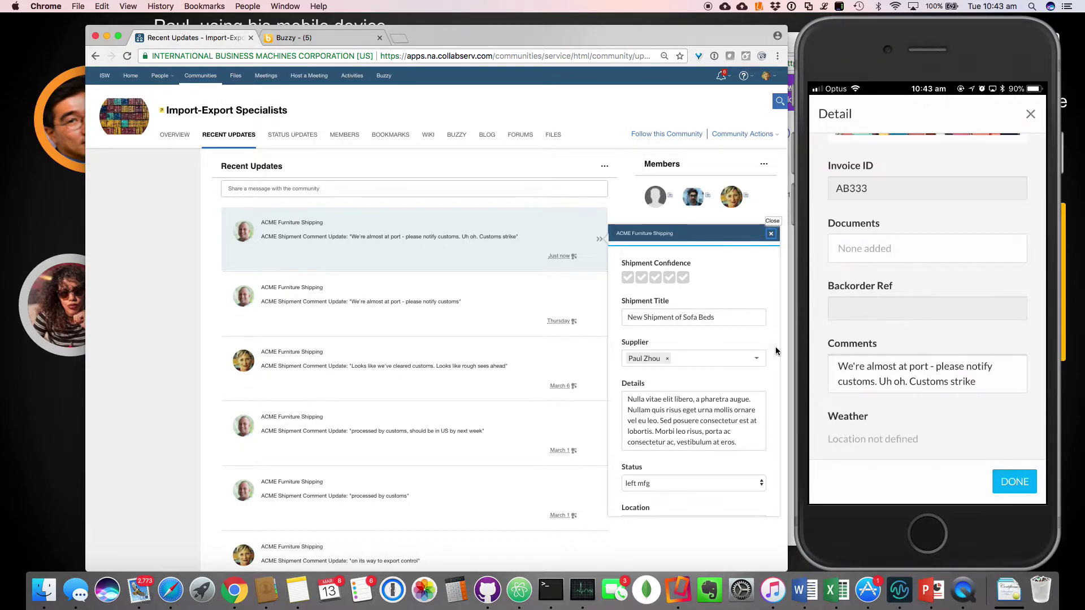
pyautogui.scroll(-5, 671, 420)
pyautogui.scroll(-8, 671, 421)
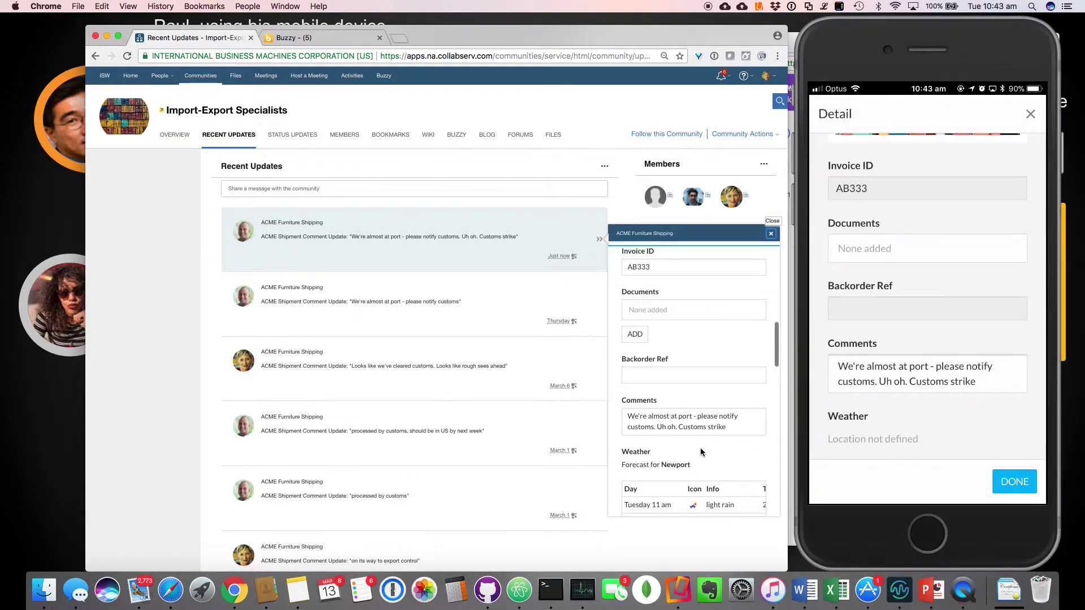
pyautogui.scroll(-5, 700, 448)
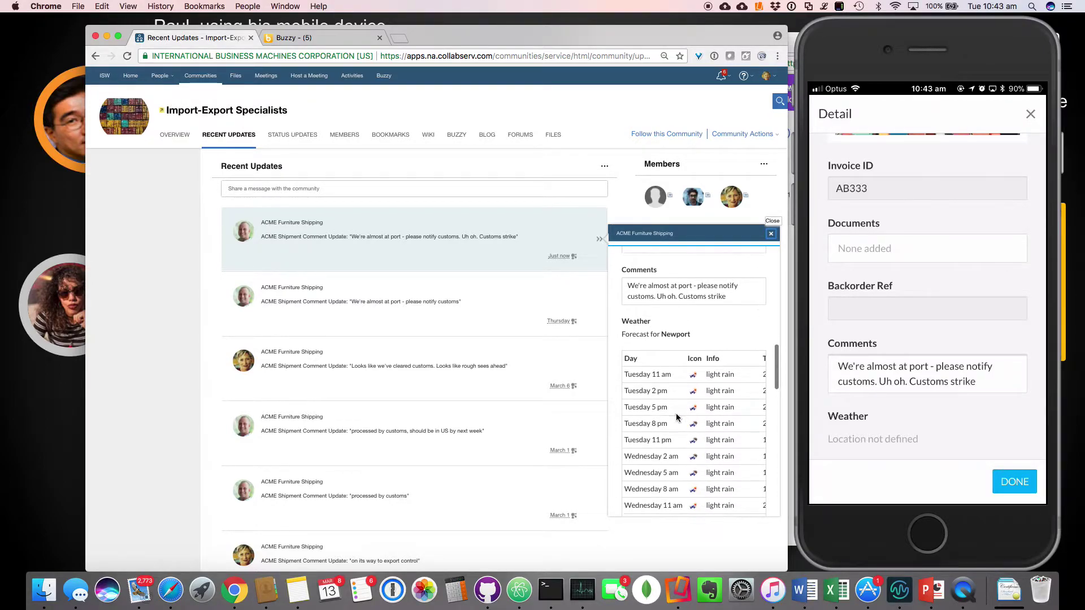
pyautogui.scroll(-4, 676, 413)
pyautogui.scroll(3, 675, 413)
pyautogui.scroll(-5, 675, 413)
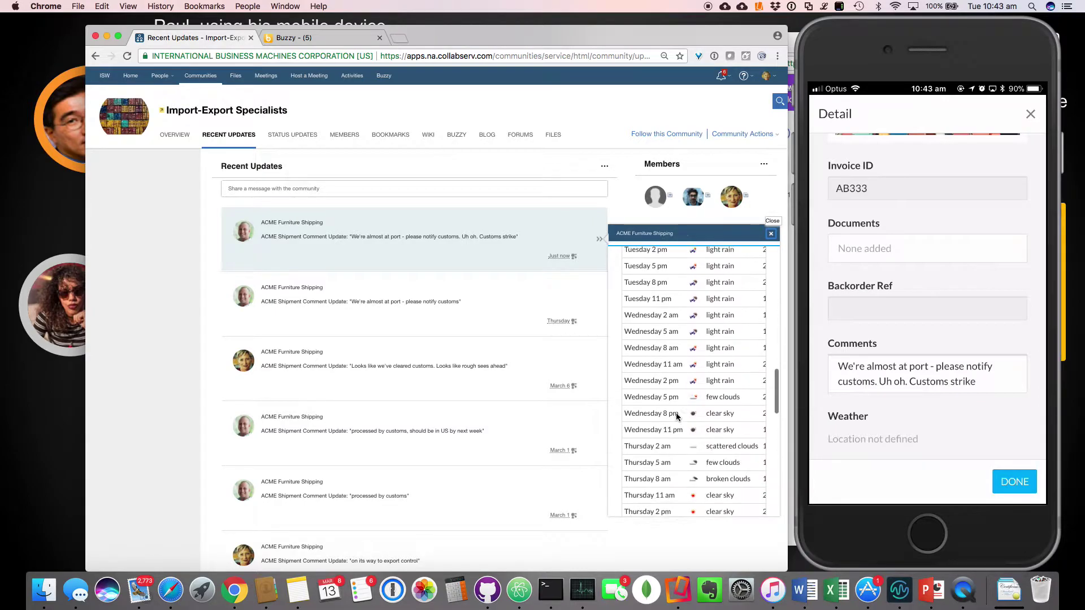
pyautogui.scroll(-5, 675, 414)
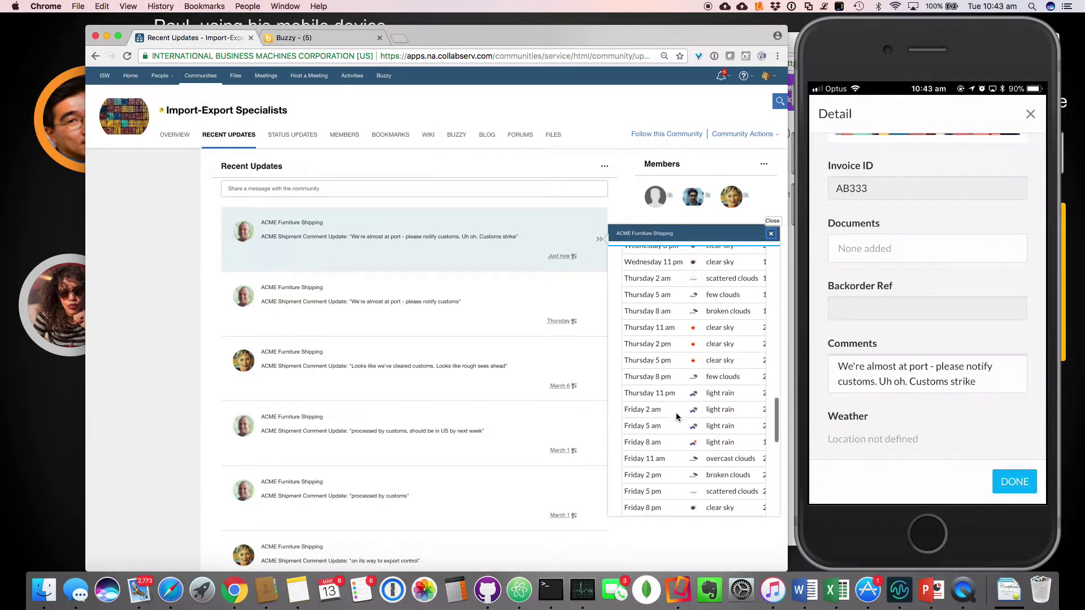
pyautogui.scroll(-8, 676, 416)
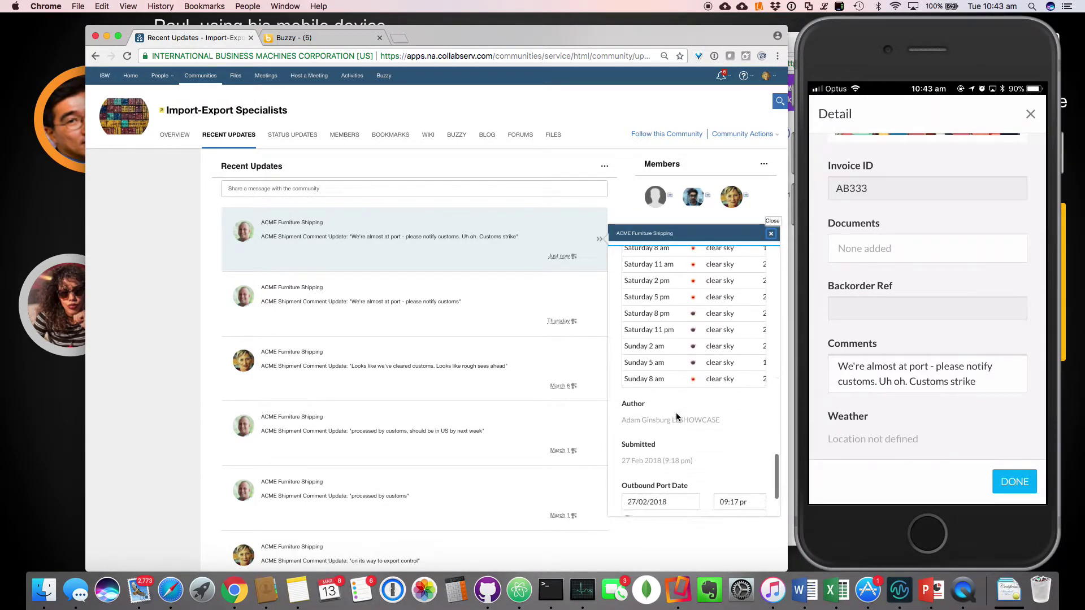
pyautogui.scroll(-5, 676, 414)
pyautogui.scroll(10, 658, 302)
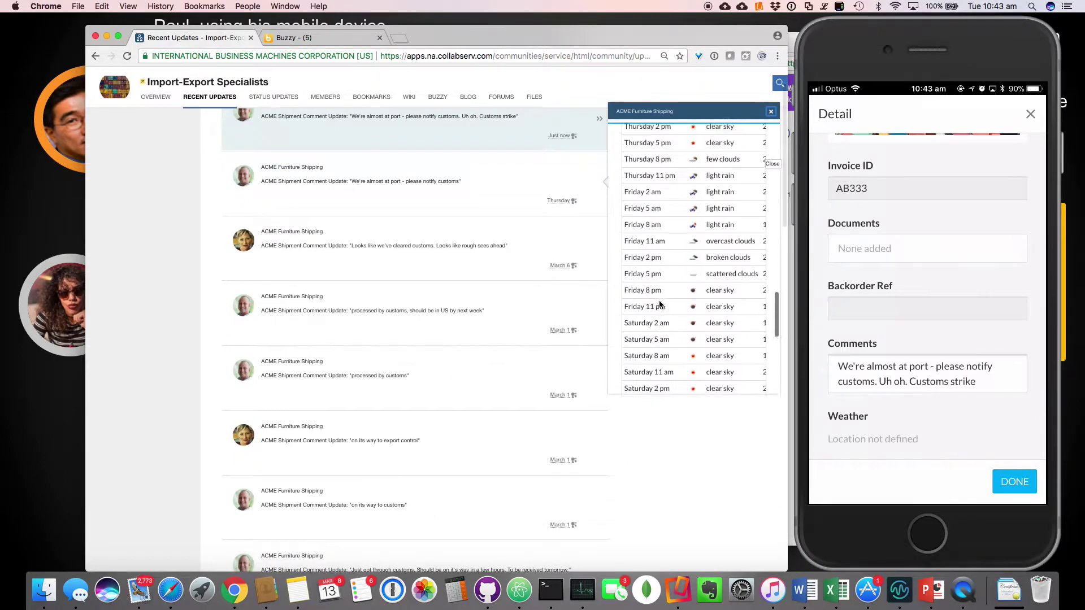
pyautogui.scroll(20, 659, 303)
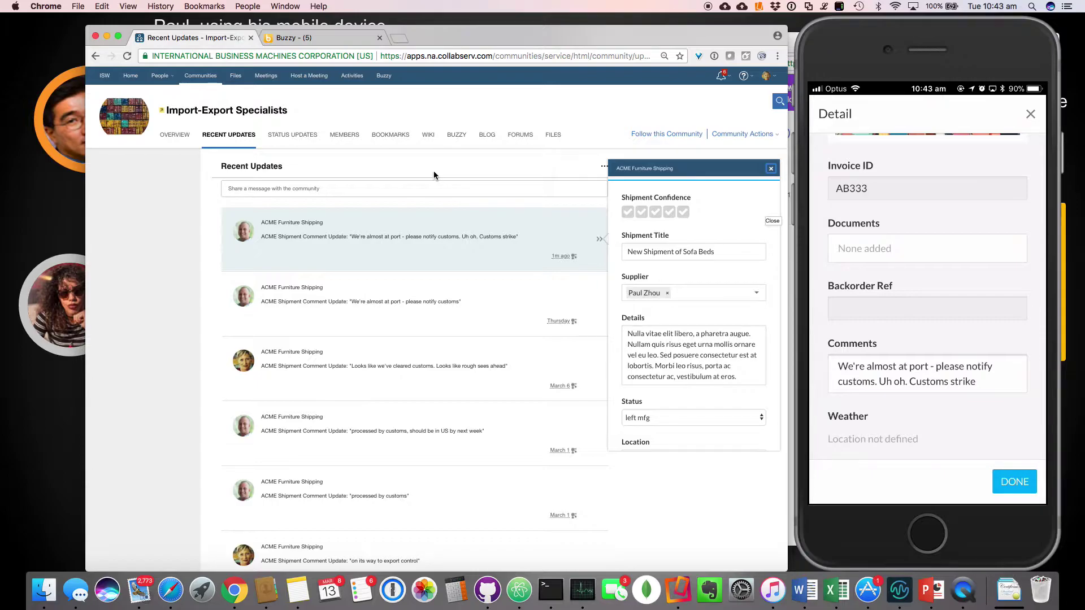
pyautogui.moveTo(821, 40)
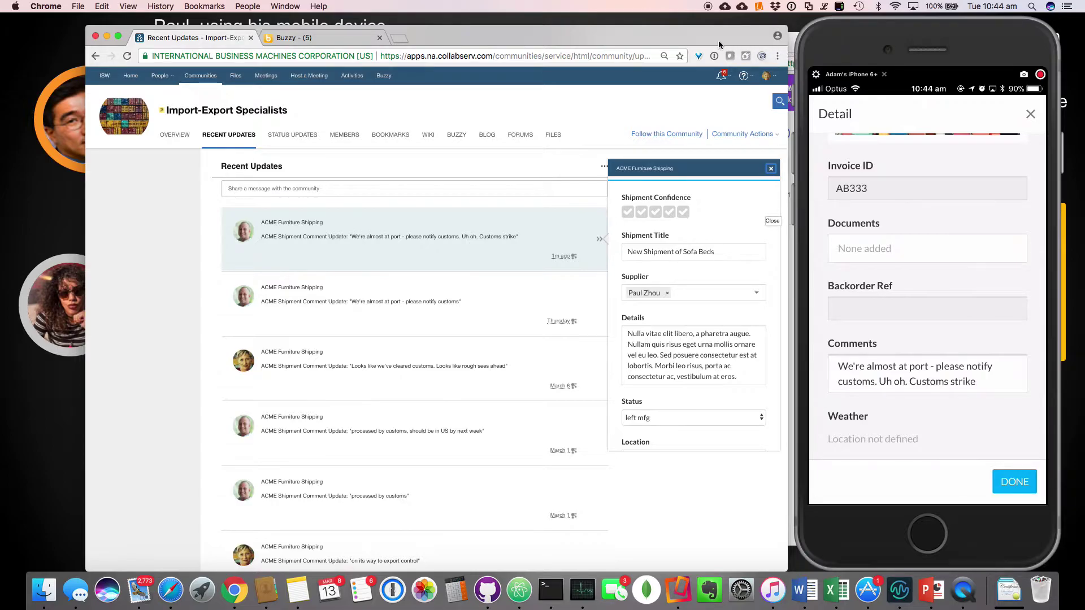
pyautogui.moveTo(717, 40); pyautogui.dragTo(682, 39)
# - Bring Watson Workspace forward, move it aside and shrink it so the shipment form shows
pyautogui.click(779, 43)
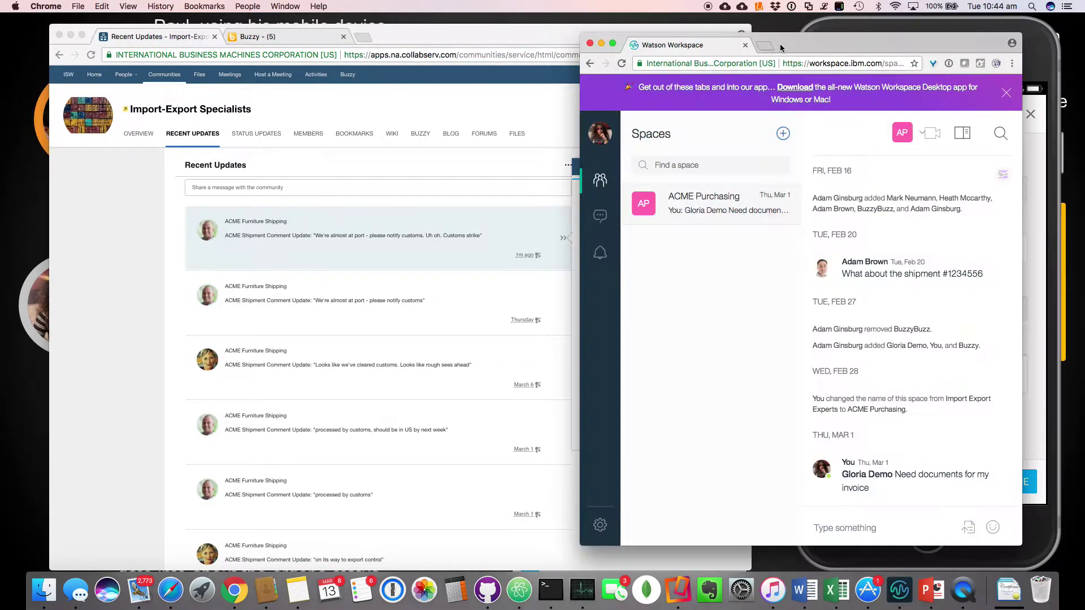
pyautogui.moveTo(784, 43); pyautogui.dragTo(833, 44)
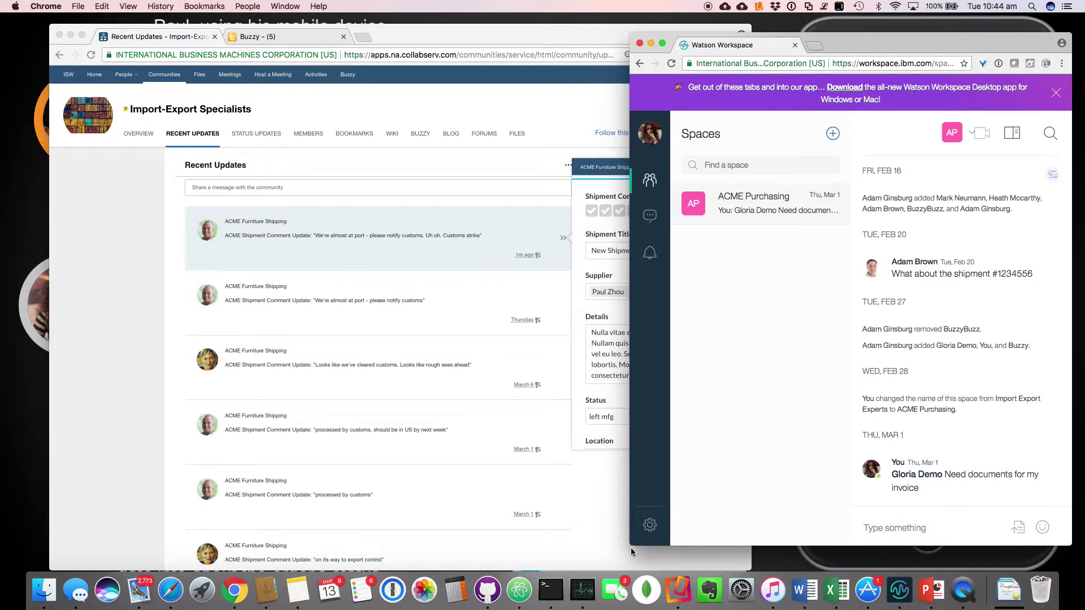
pyautogui.moveTo(630, 545); pyautogui.dragTo(734, 519)
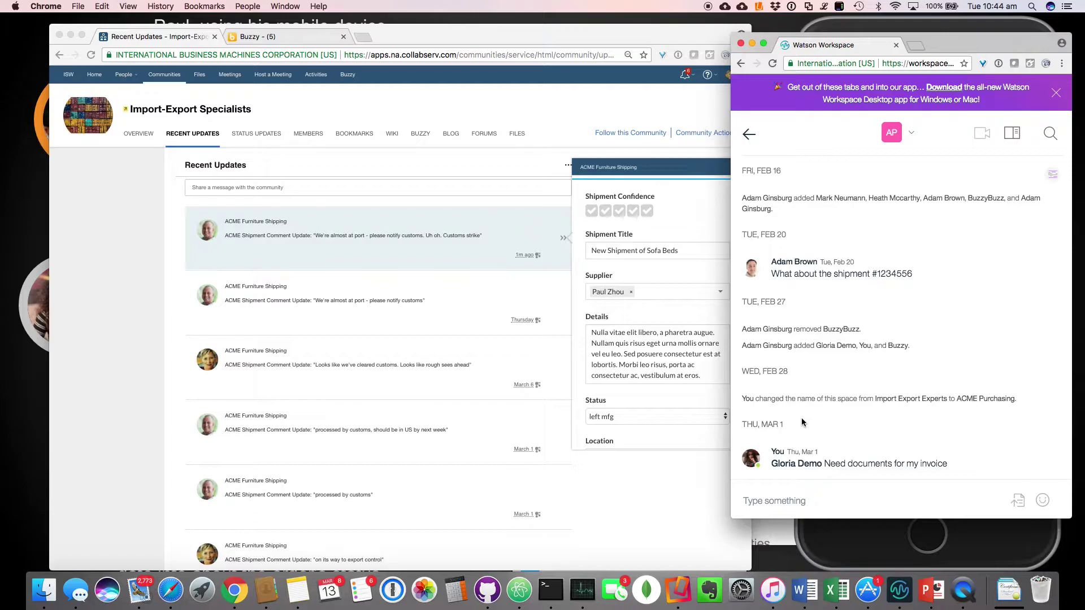
# - Send the query '/buzzy invoice AB333' to the Buzzy bot in the chat
pyautogui.click(780, 496)
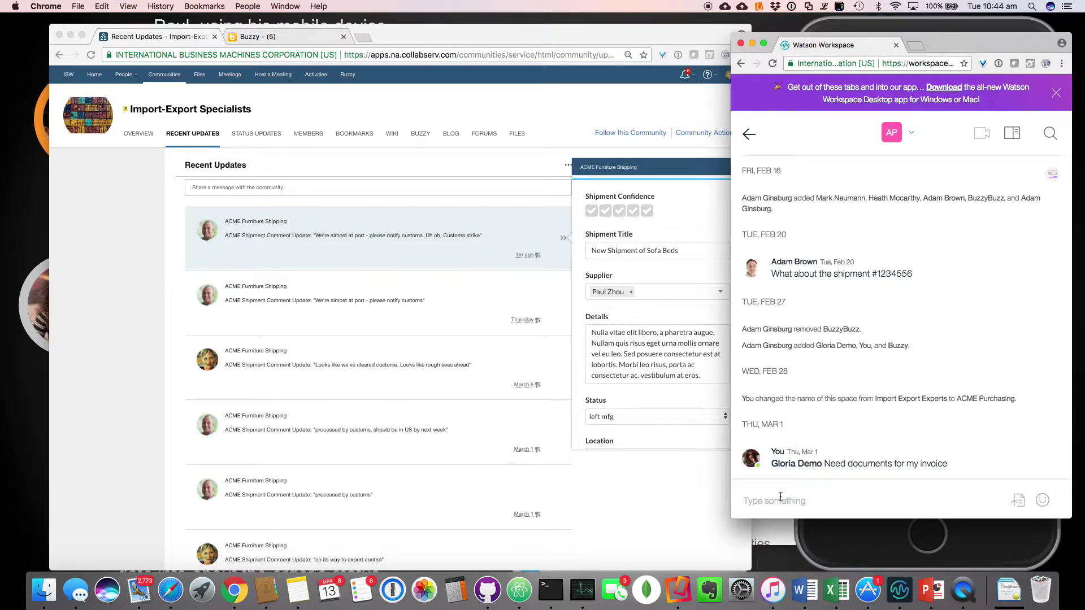
pyautogui.write('/bu')
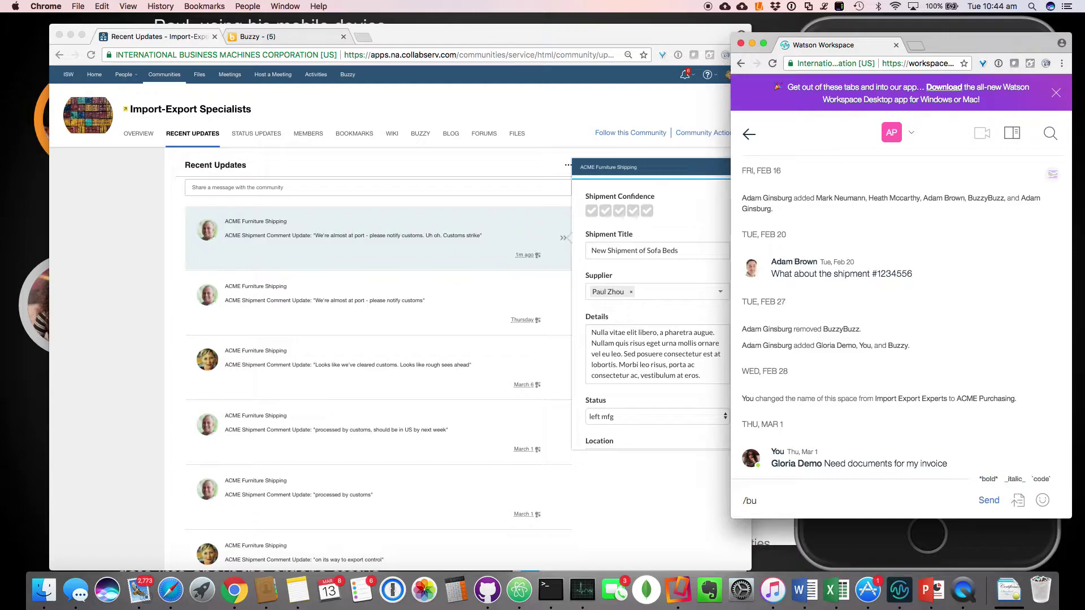
pyautogui.press('BackSpace')
pyautogui.press('BackSpace')
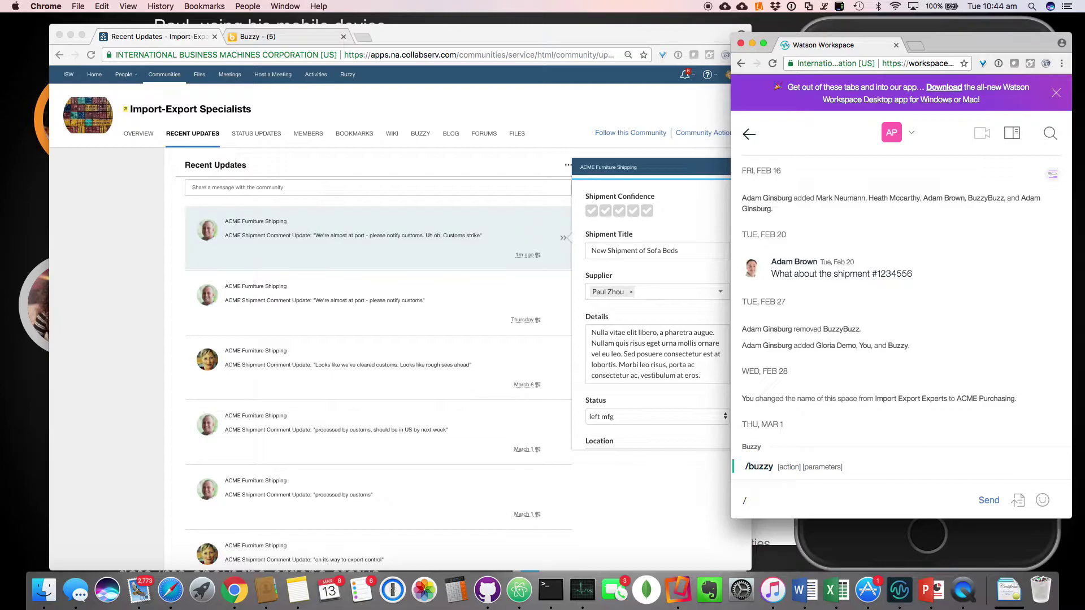
pyautogui.click(772, 470)
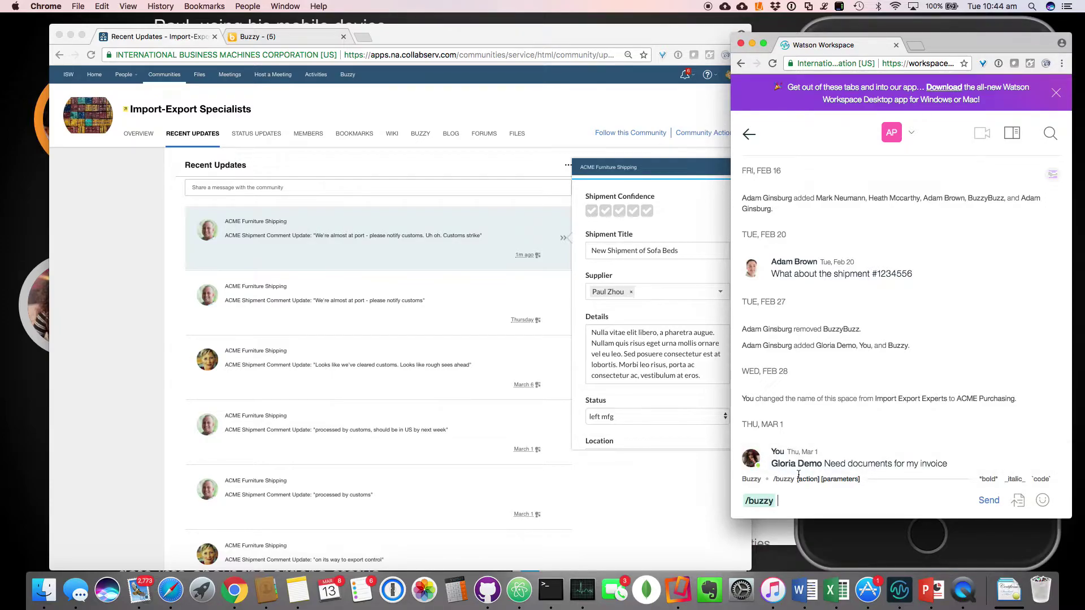
pyautogui.write('ub')
pyautogui.press('BackSpace')
pyautogui.press('BackSpace')
pyautogui.write('invoice AB2')
pyautogui.press('BackSpace')
pyautogui.write('333')
pyautogui.press('Return')
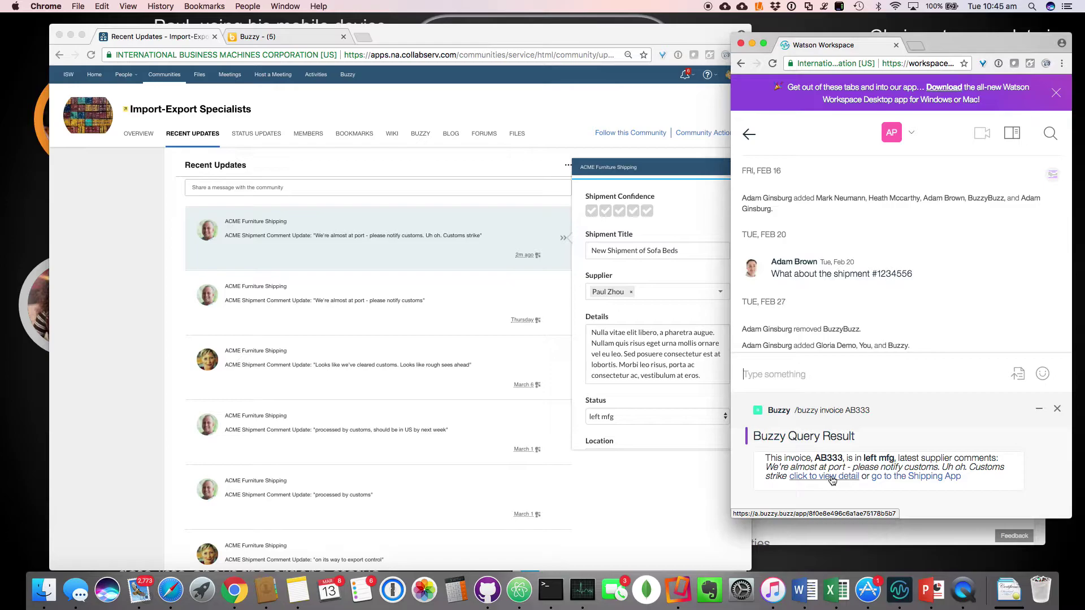
# - After the AB333 query result loads, switch back to the PowerPoint scenario slide
pyautogui.press('super+Tab')
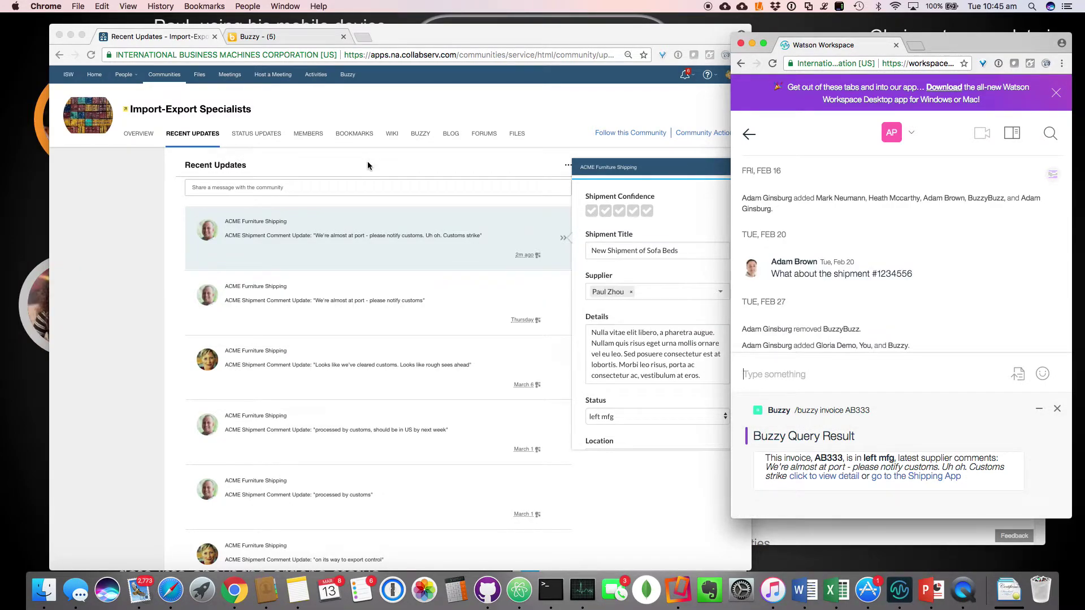
pyautogui.press('super+Tab')
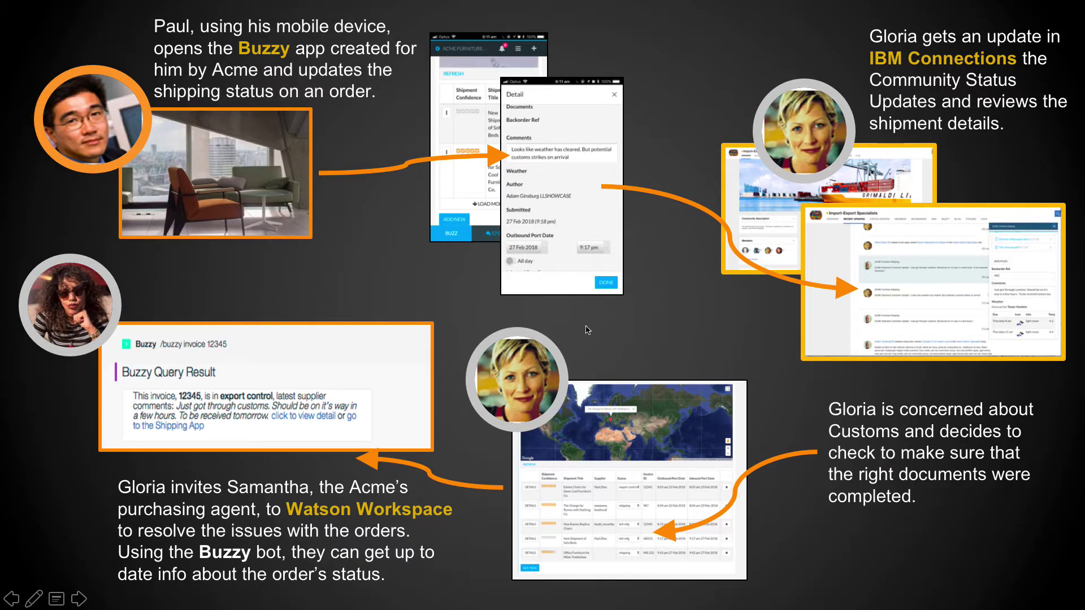
# - Leave the PowerPoint workflow slide and return to Google Chrome
pyautogui.moveTo(567, 307)
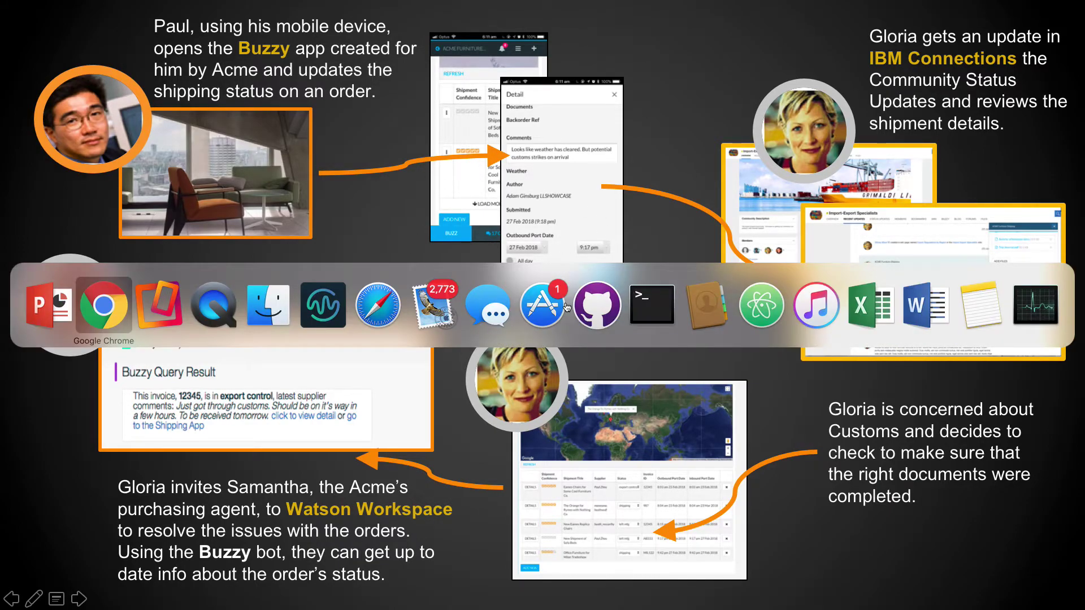
pyautogui.press('super+Tab')
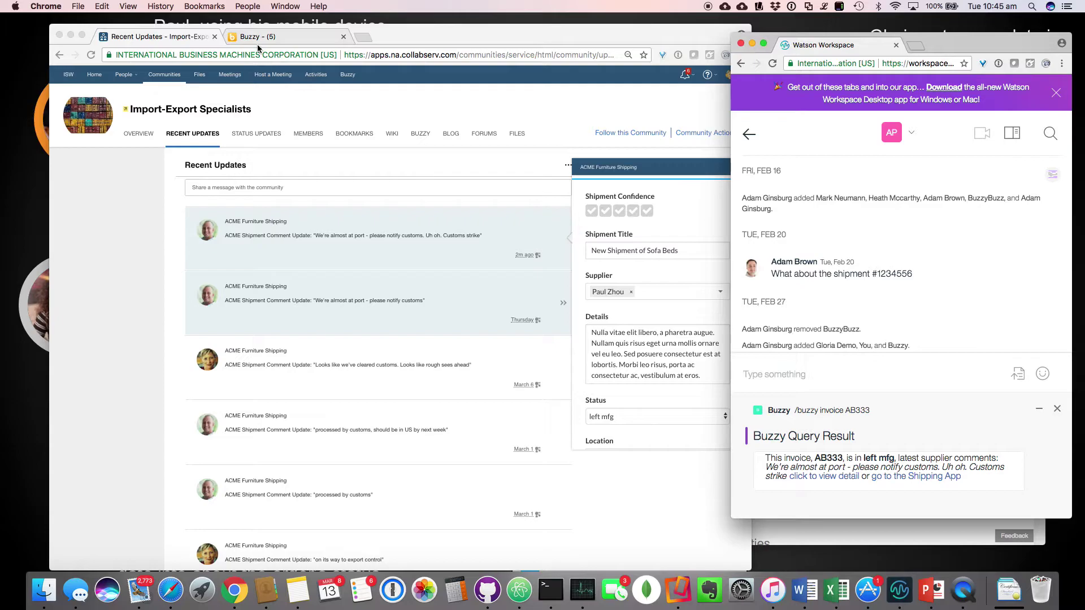
# - Open the Buzzy (5) tab and bring up the Shipping Stuff app's Properties dialog
pyautogui.click(254, 38)
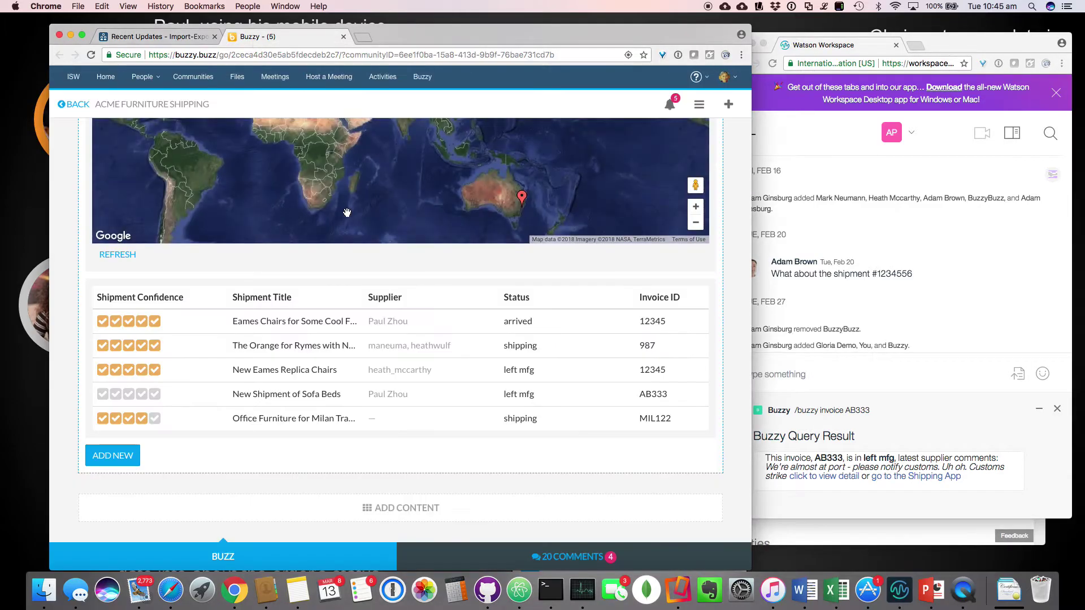
pyautogui.scroll(3, 372, 272)
pyautogui.scroll(-3, 372, 273)
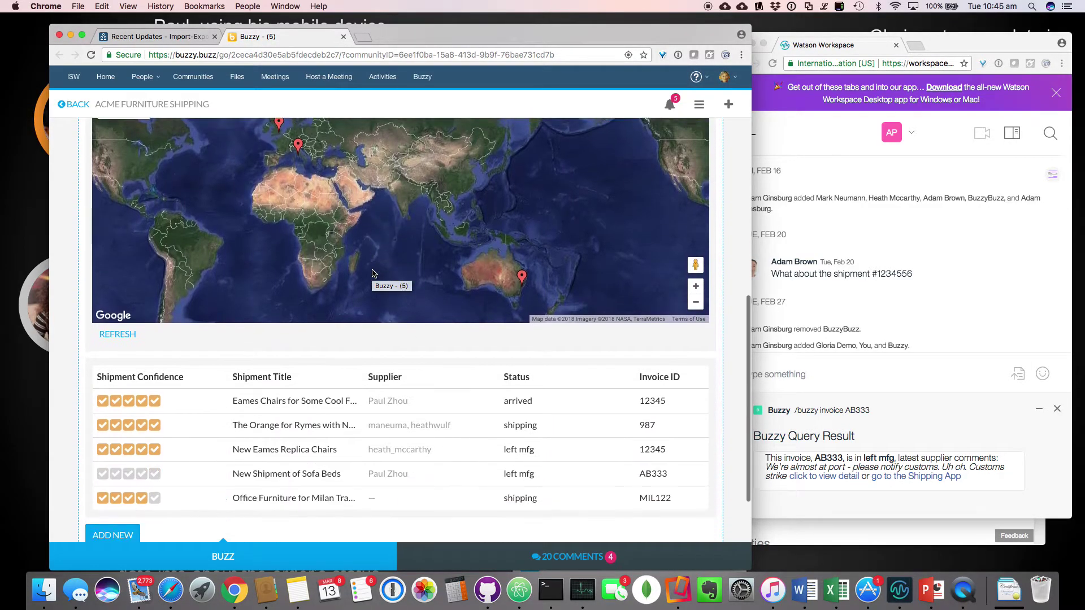
pyautogui.scroll(2, 372, 271)
pyautogui.scroll(2, 372, 272)
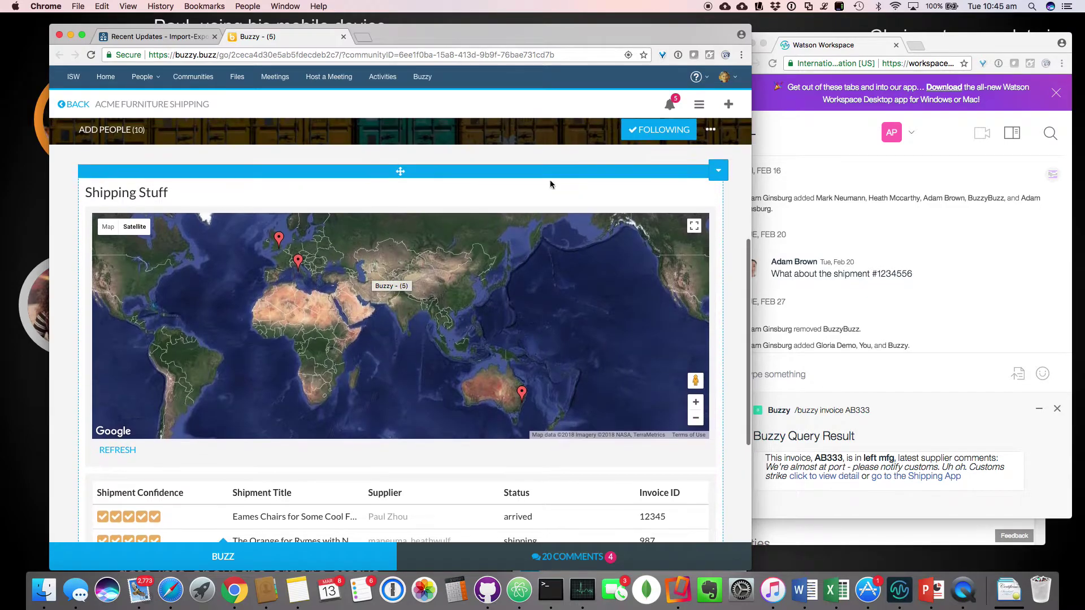
pyautogui.click(718, 170)
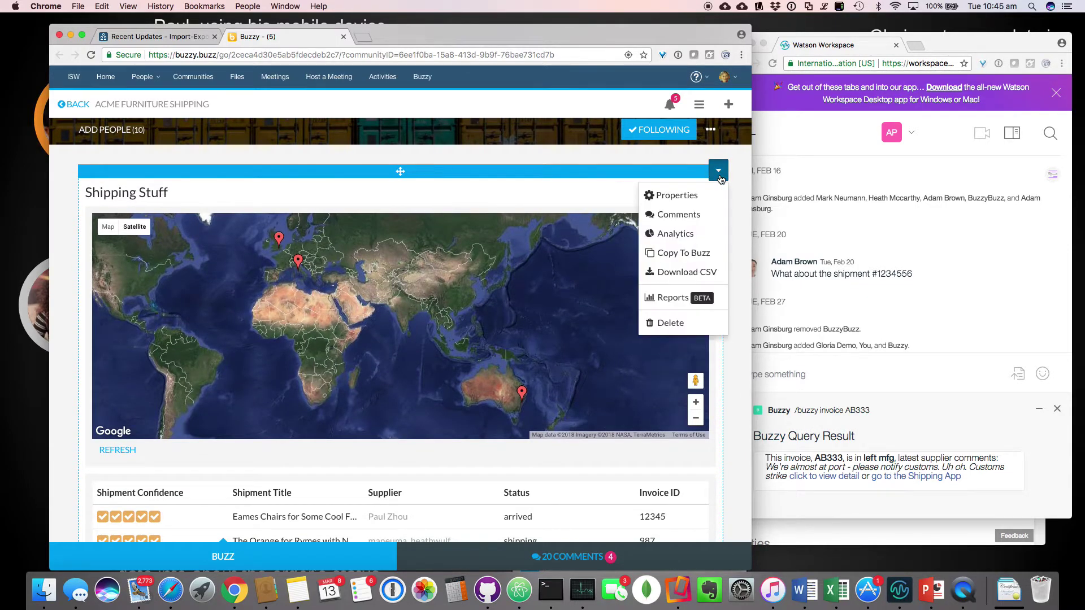
pyautogui.click(677, 195)
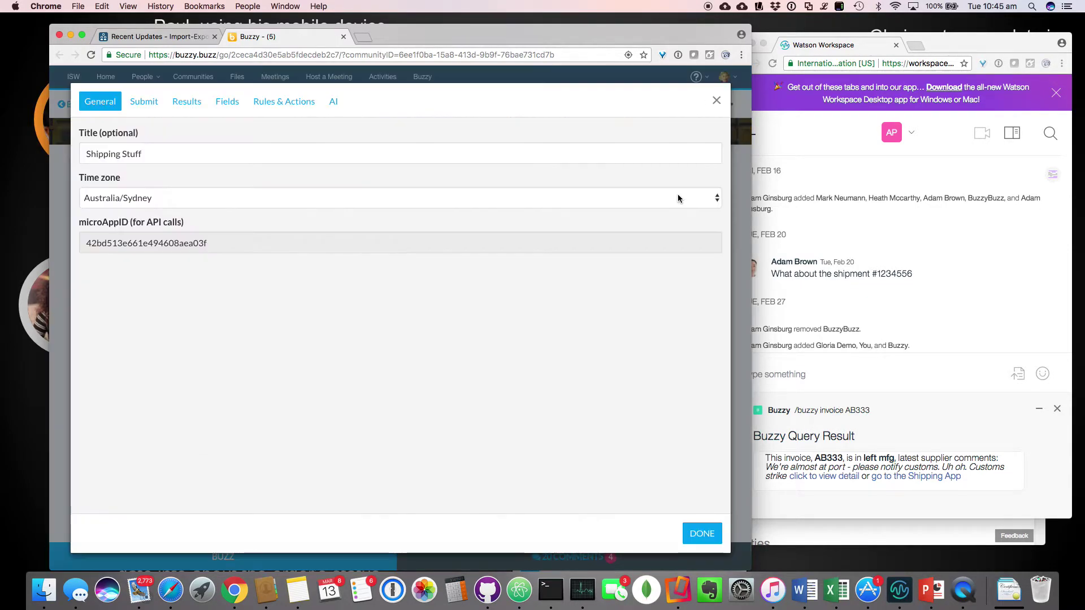
# - Review the Shipping Stuff Rules & Actions, including the invoicestatus and invoice query actions
pyautogui.click(282, 102)
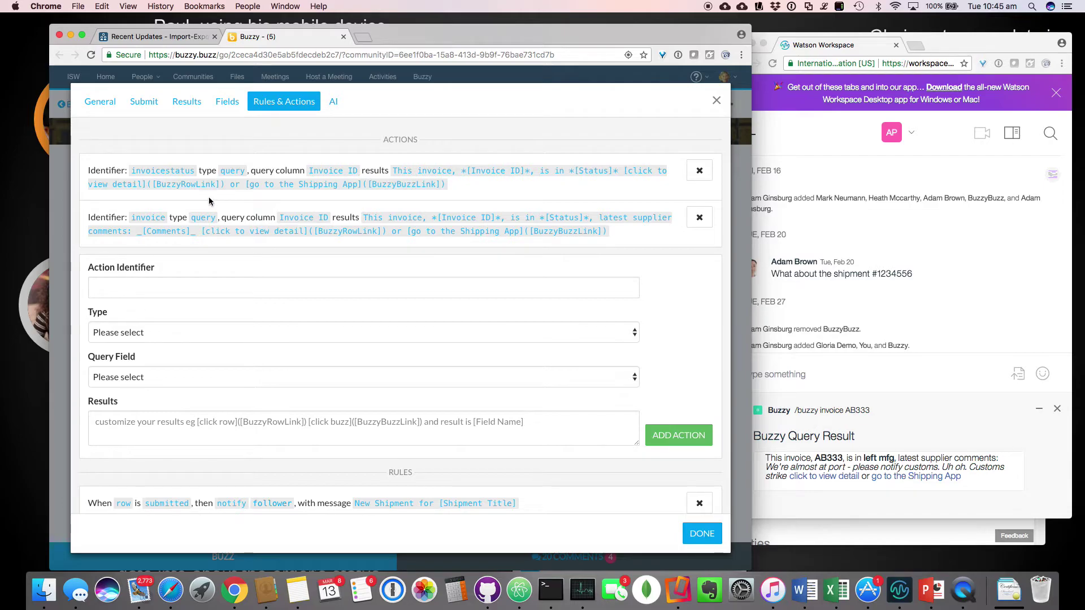
pyautogui.click(126, 286)
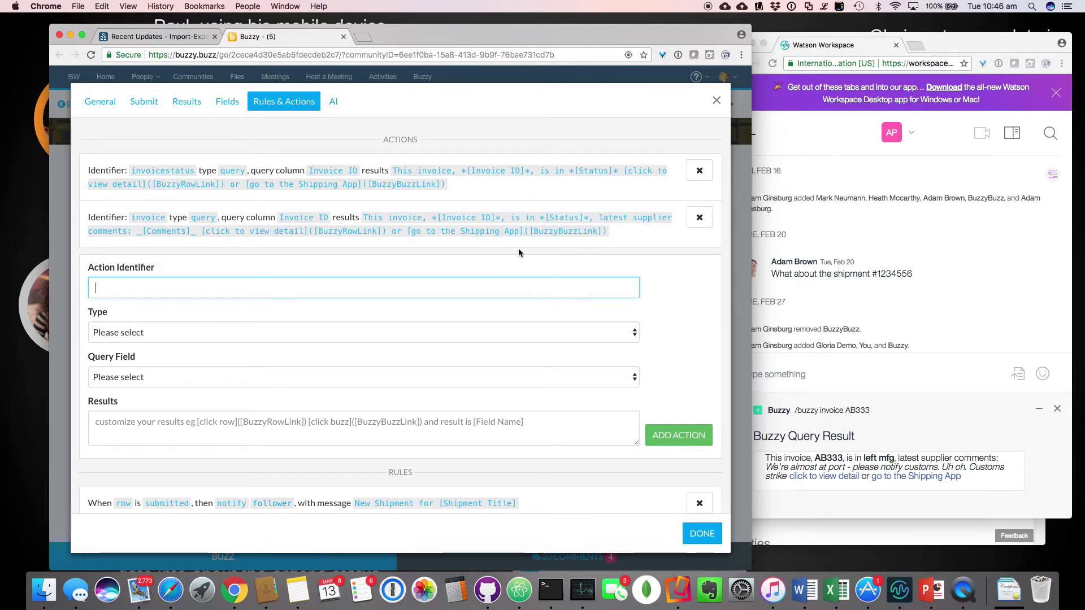
pyautogui.click(927, 243)
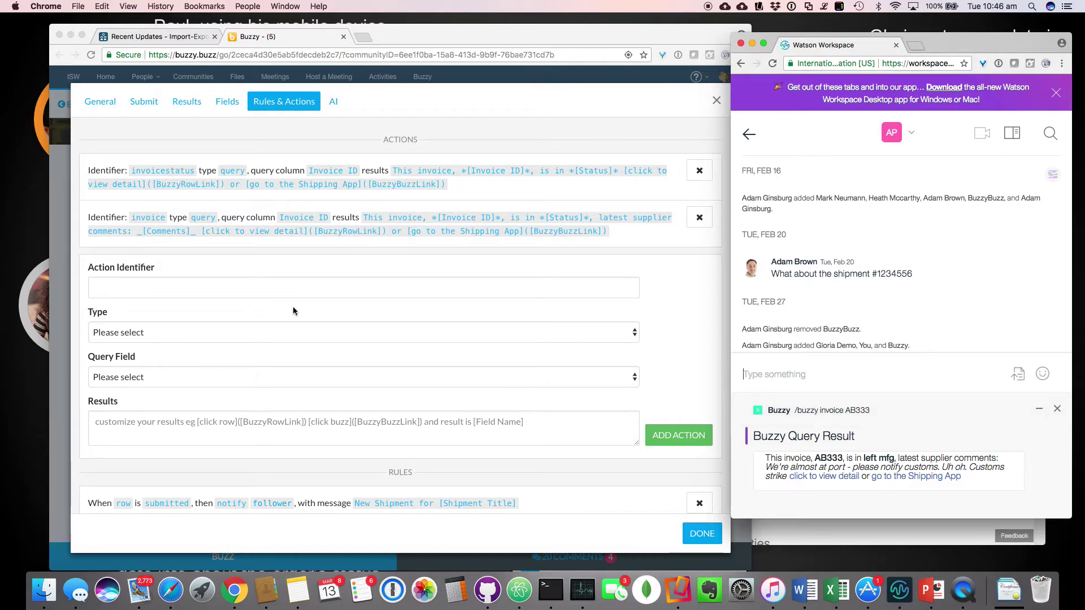
# - Scroll to the ACME Shipment Comment Updates rule, then return to the Recent Updates - Import-Export tab
pyautogui.scroll(-5, 298, 331)
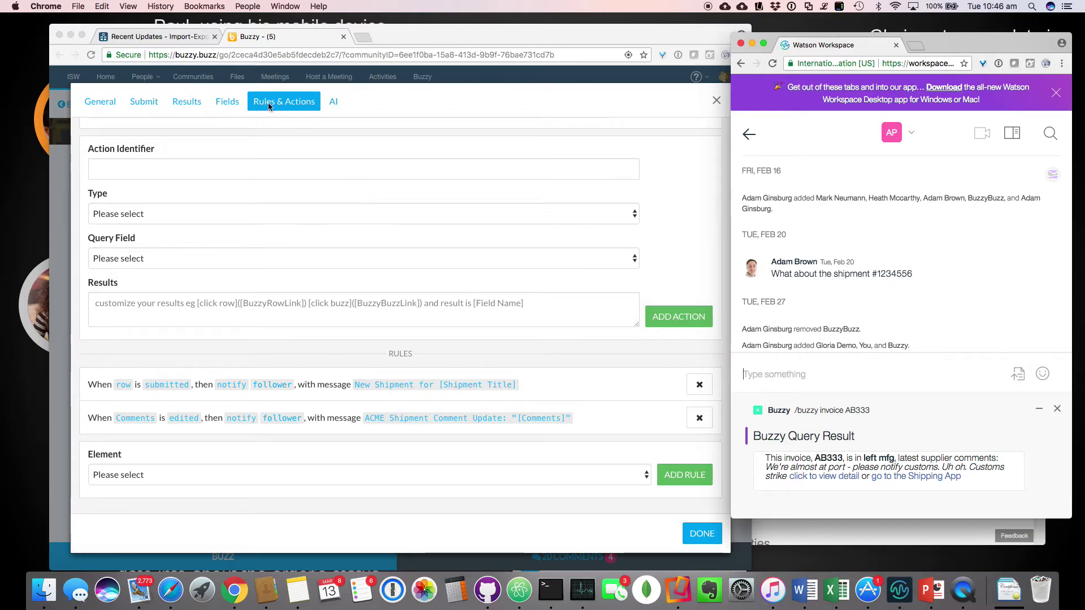
pyautogui.click(161, 39)
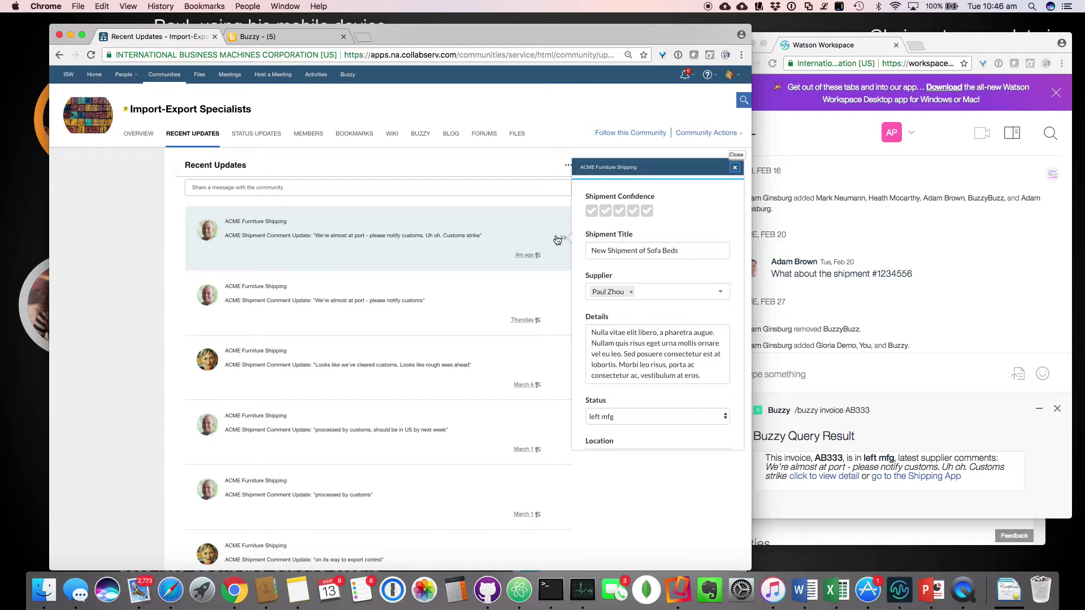
# - Bring the Watson Workspace chat showing the AB333 Buzzy query result in front of IBM Connections
pyautogui.click(876, 364)
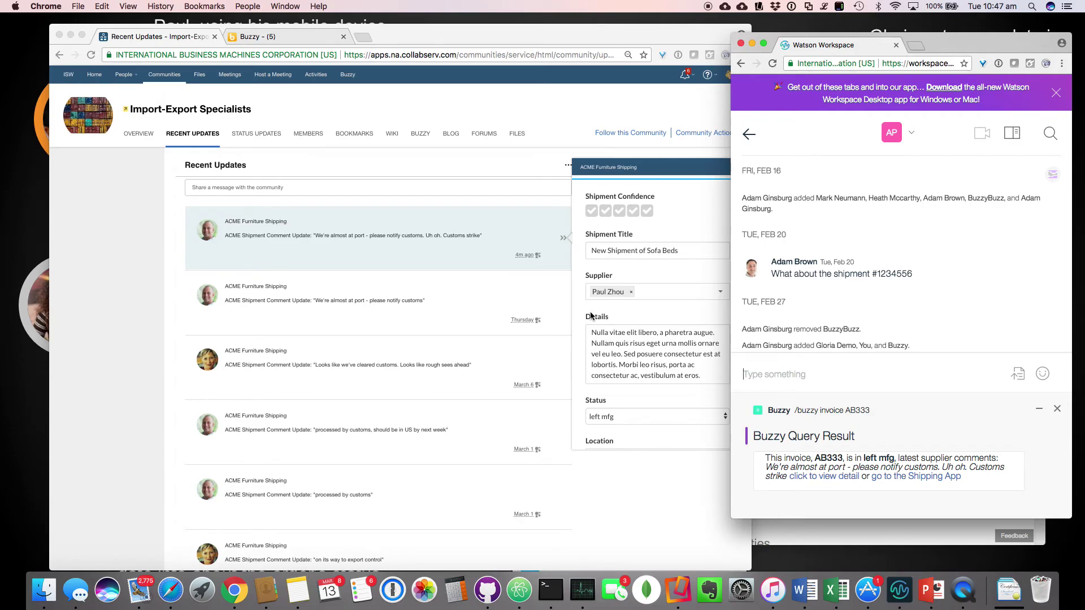
# - Bring up the macOS application switcher with Cmd+Tab to move to another program
pyautogui.press('super+Tab')
pyautogui.press('super+Tab')
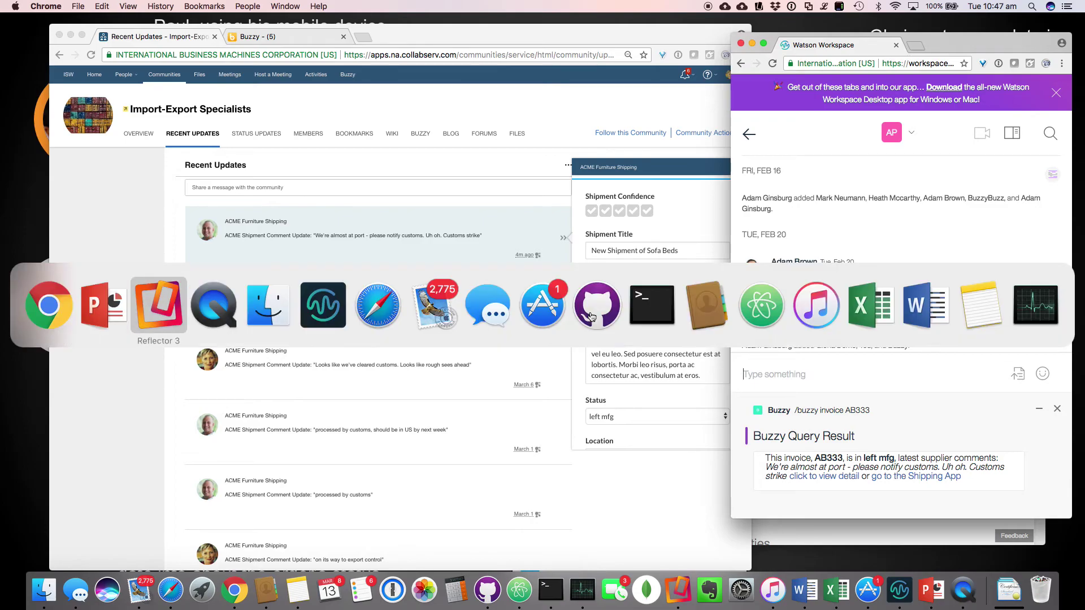